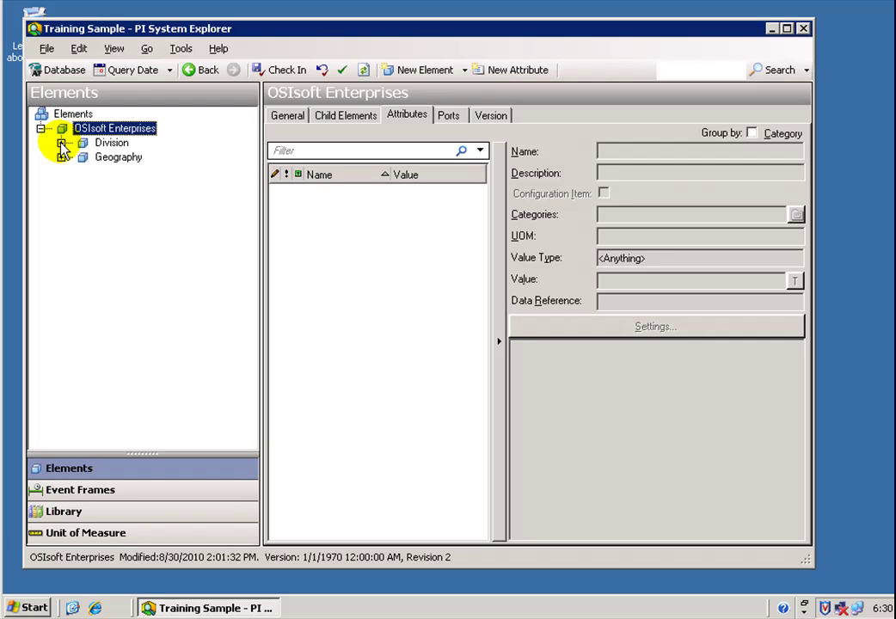
Step: Expand Division > Chemicals Division > Montreal > 02 - Production > Production Line 2 > Preheat Train and select YUL FM 004
click(61, 143)
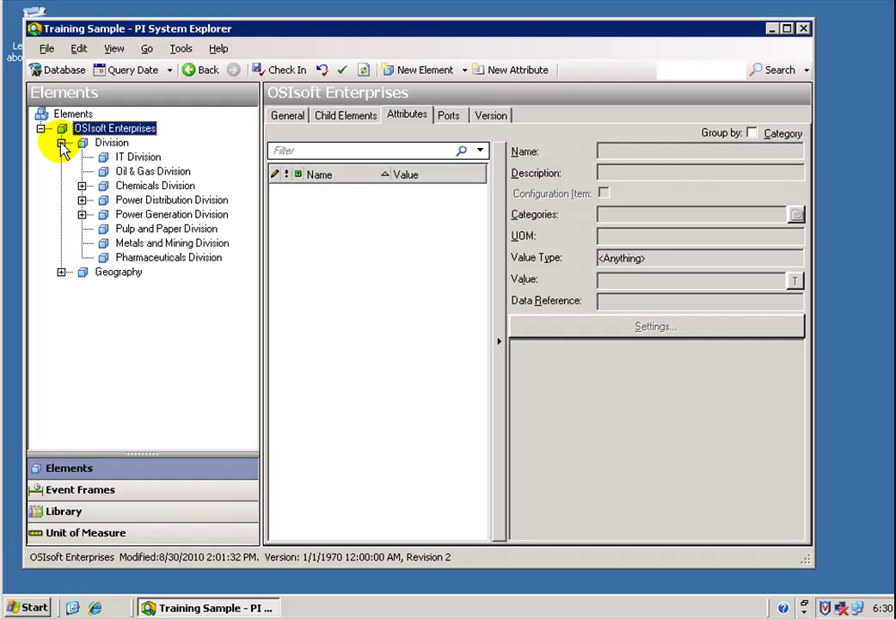
click(82, 186)
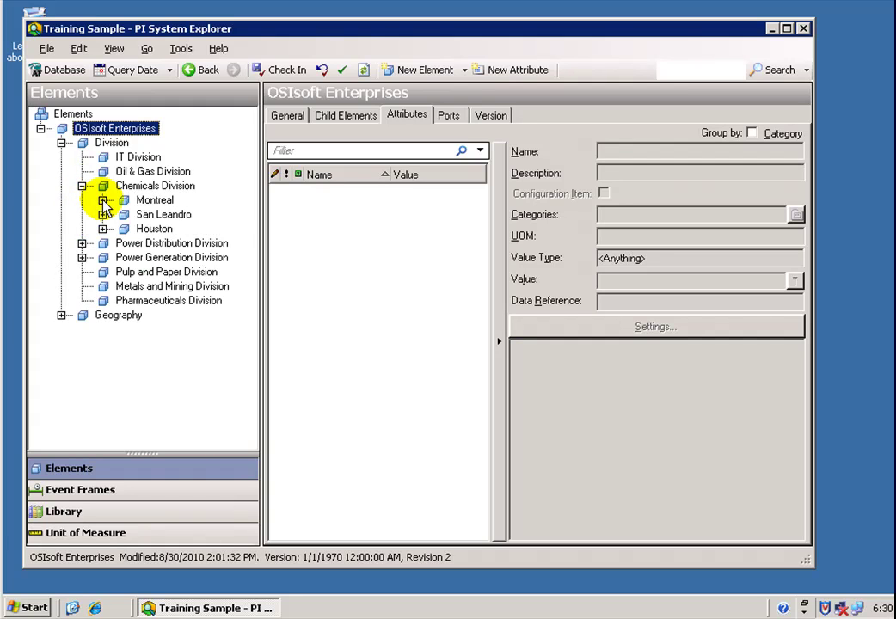
click(102, 201)
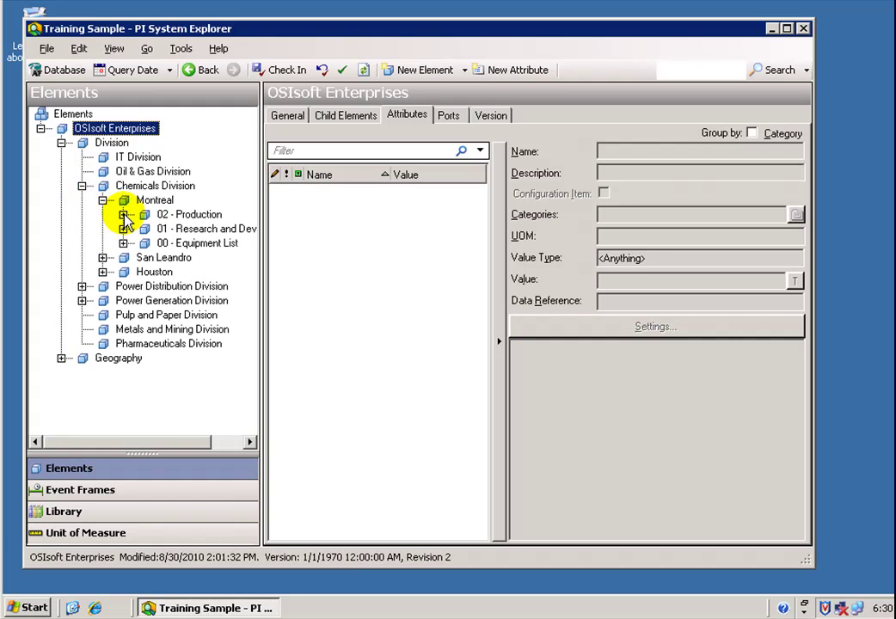
click(123, 215)
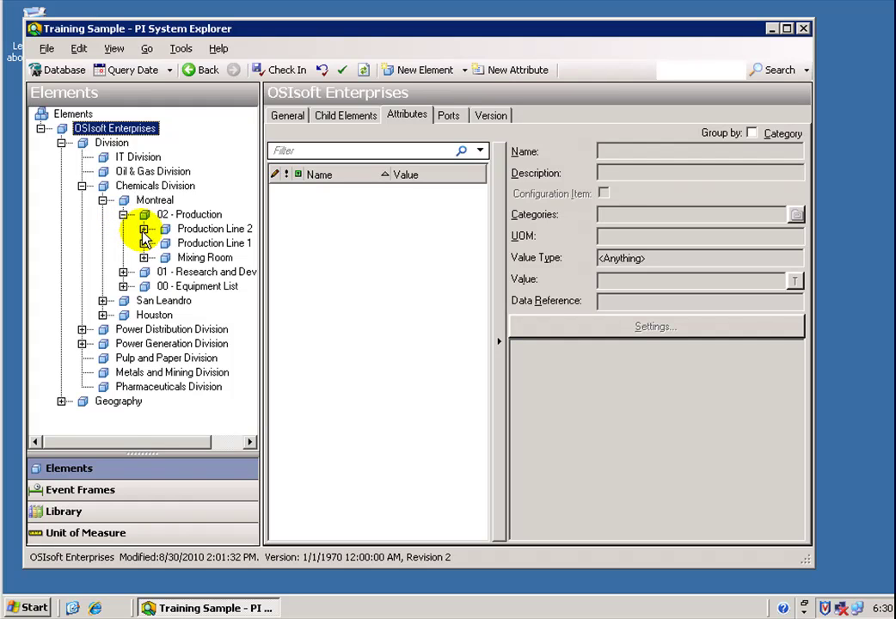
click(143, 229)
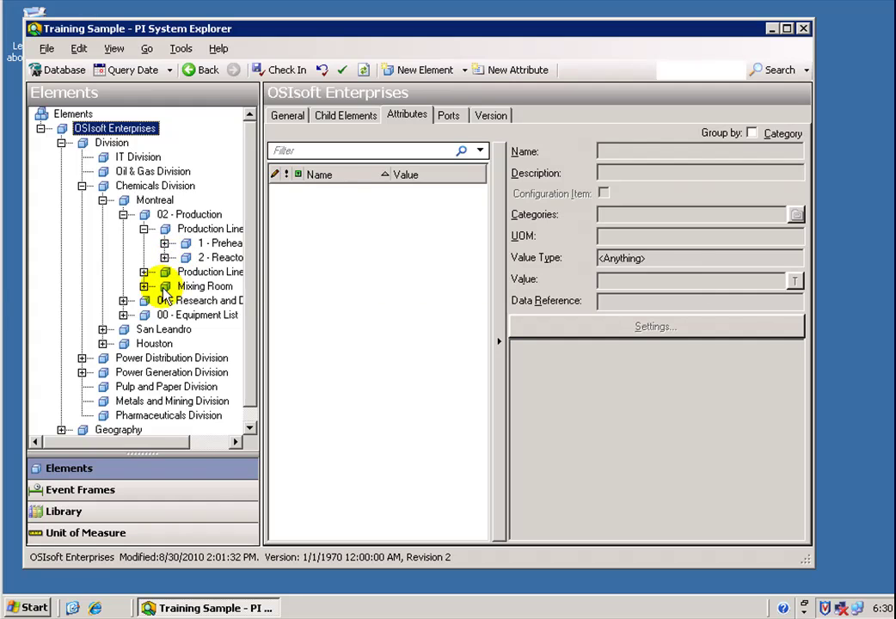
click(164, 244)
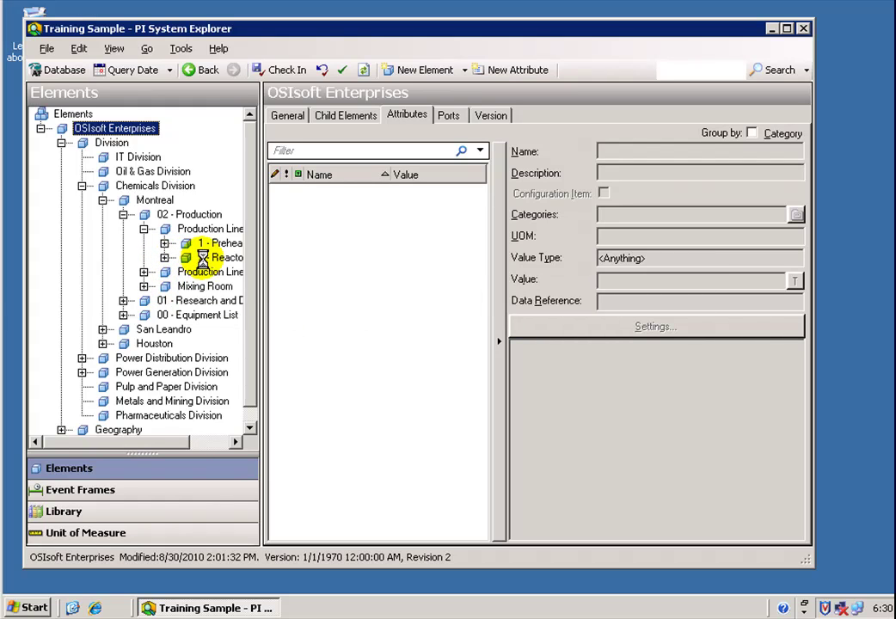
click(165, 244)
click(225, 257)
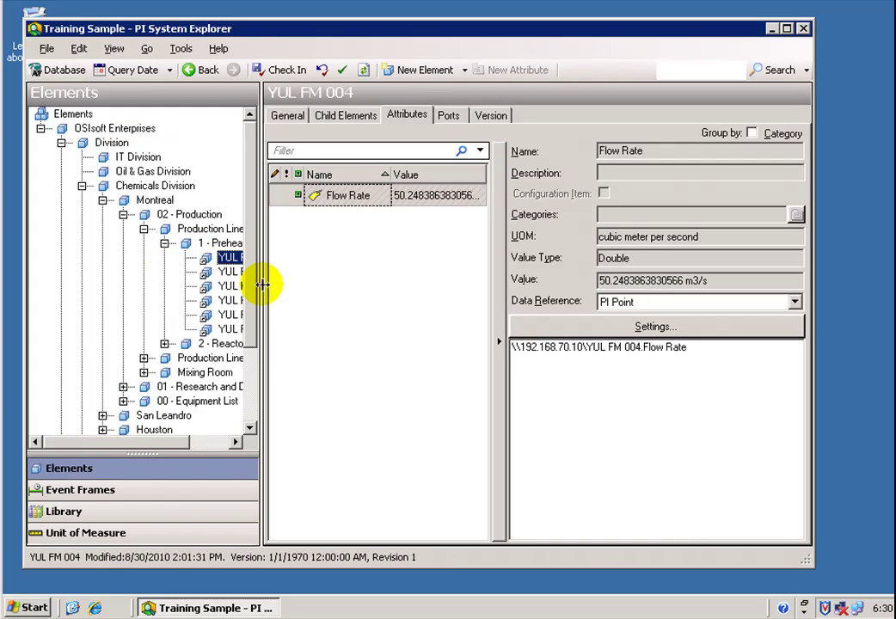
Step: Check YUL FM 004's General properties, then view the attributes of YUL FM 008, HEX 201 and HEX 202
click(304, 118)
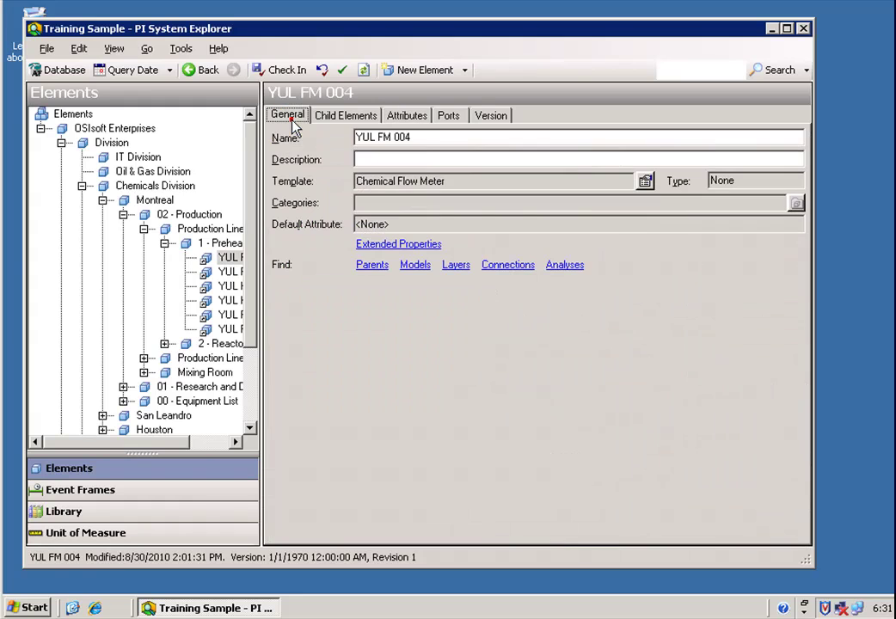
click(403, 117)
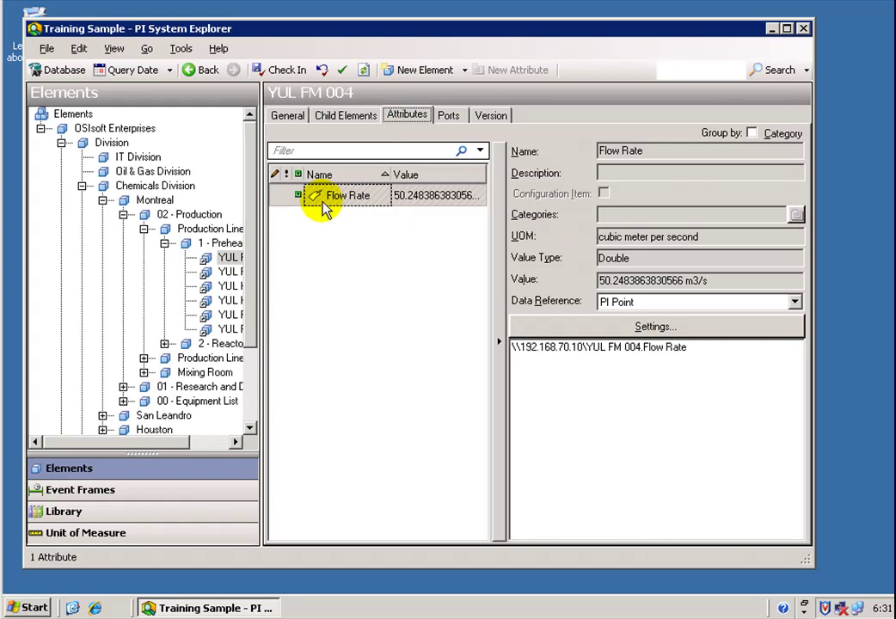
click(225, 273)
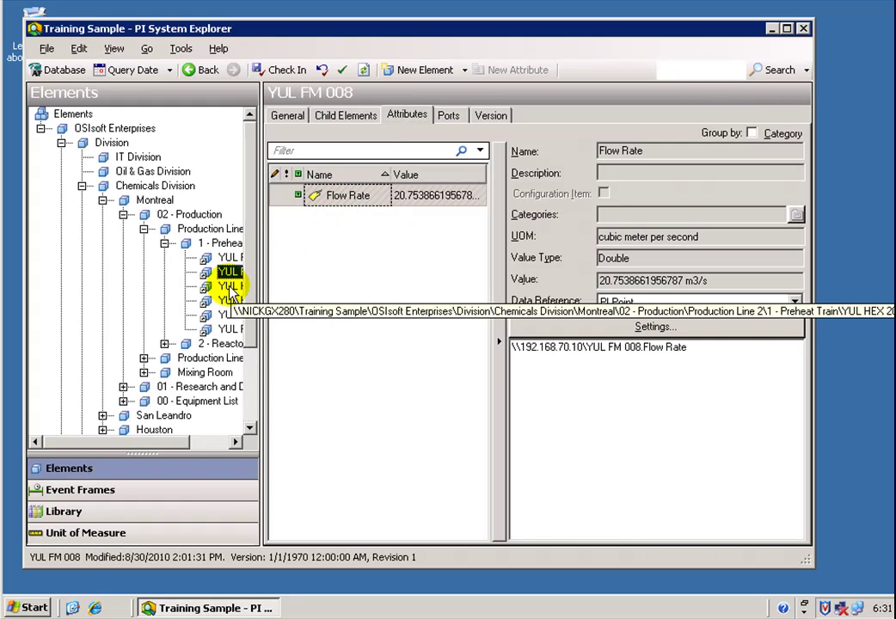
click(226, 286)
click(228, 301)
Step: Compare YUL Pump 005 and YUL FM 004's Flow Rate, settling on YUL HEX 201's attributes
click(227, 316)
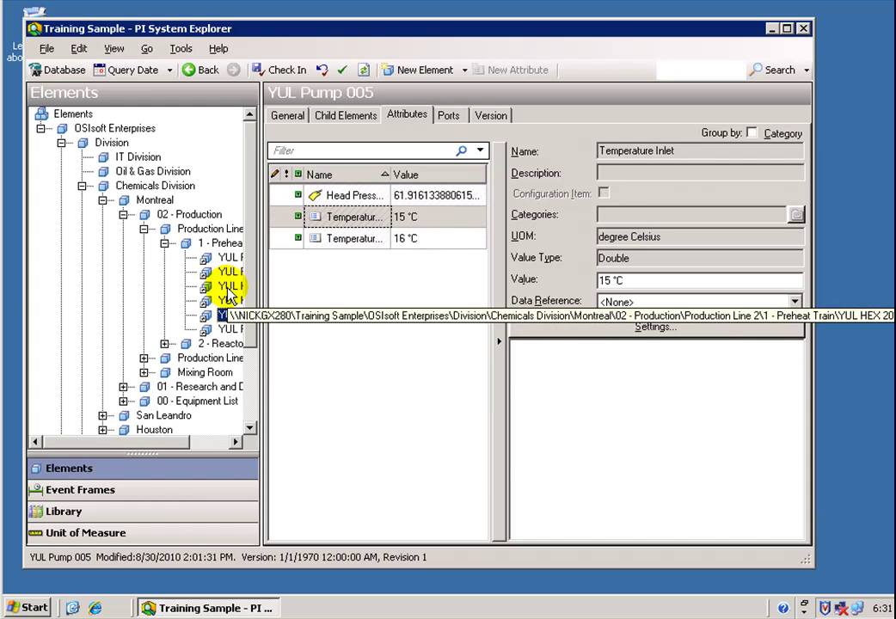
click(227, 287)
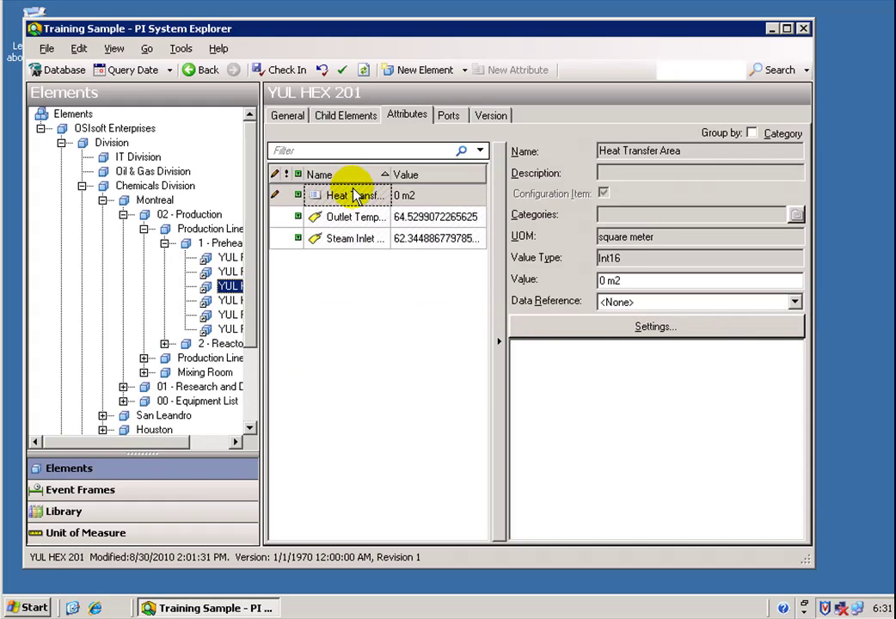
click(228, 258)
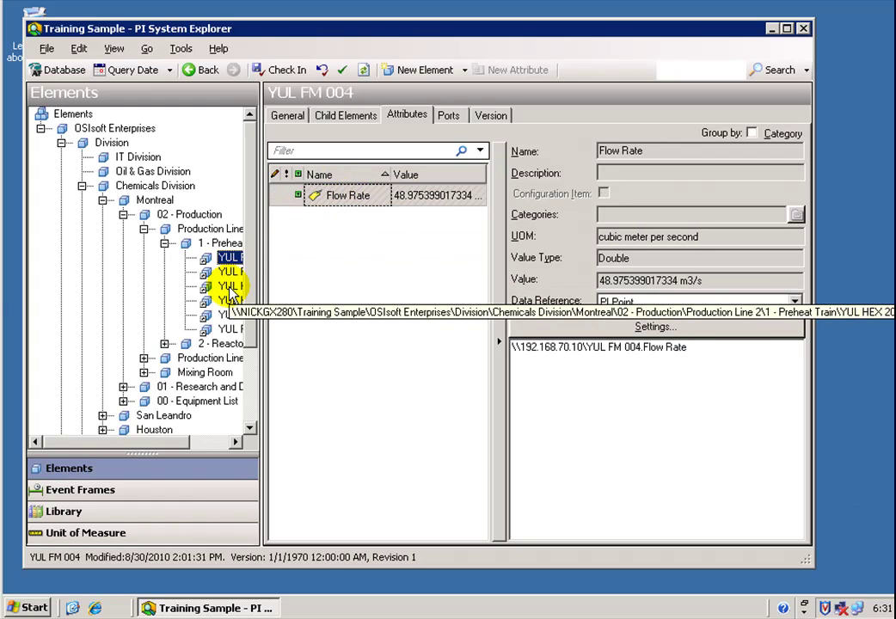
click(228, 287)
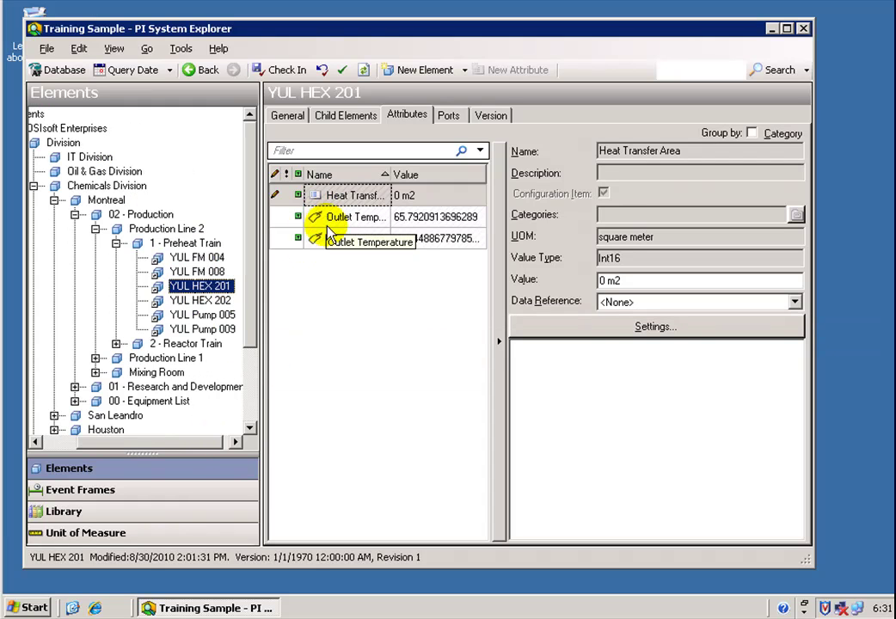
drag(196, 448, 146, 449)
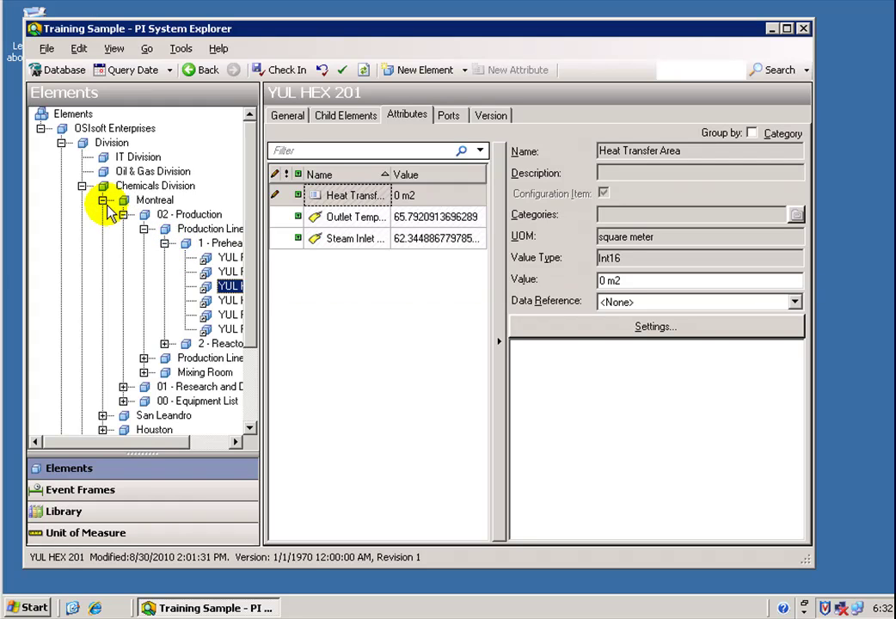
Step: Collapse Division, briefly open and close Geography, then reopen Division with Chemicals Division collapsed
click(60, 144)
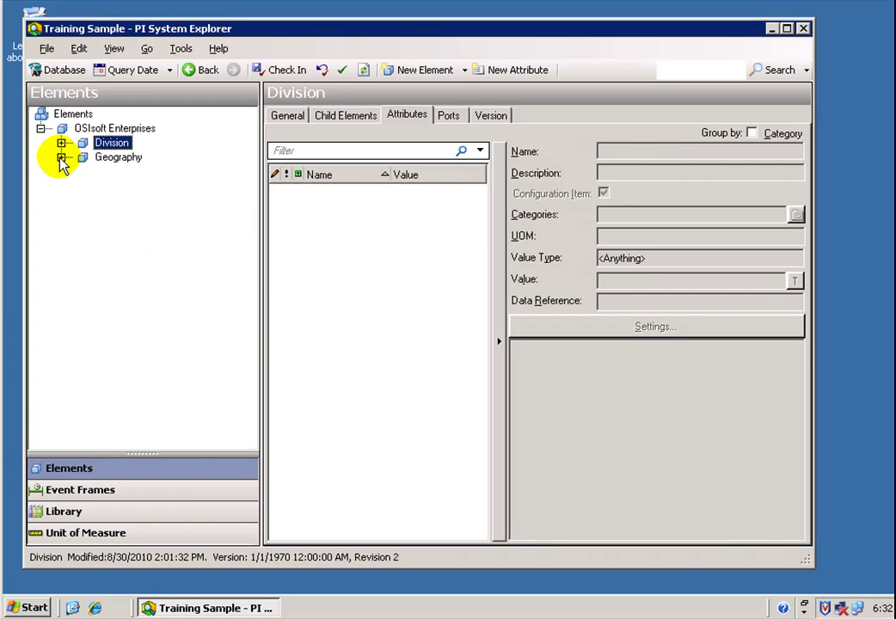
click(60, 157)
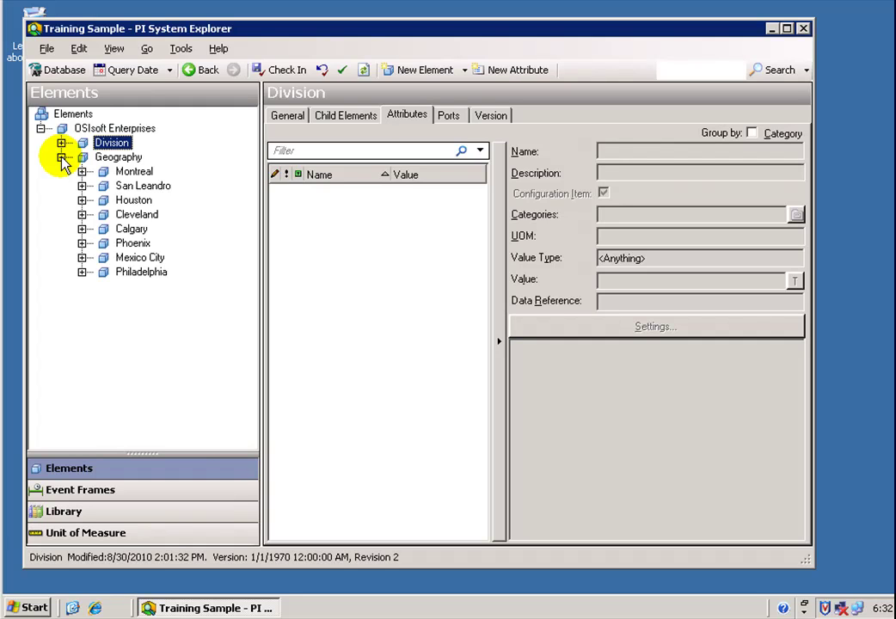
click(60, 157)
click(60, 143)
click(82, 158)
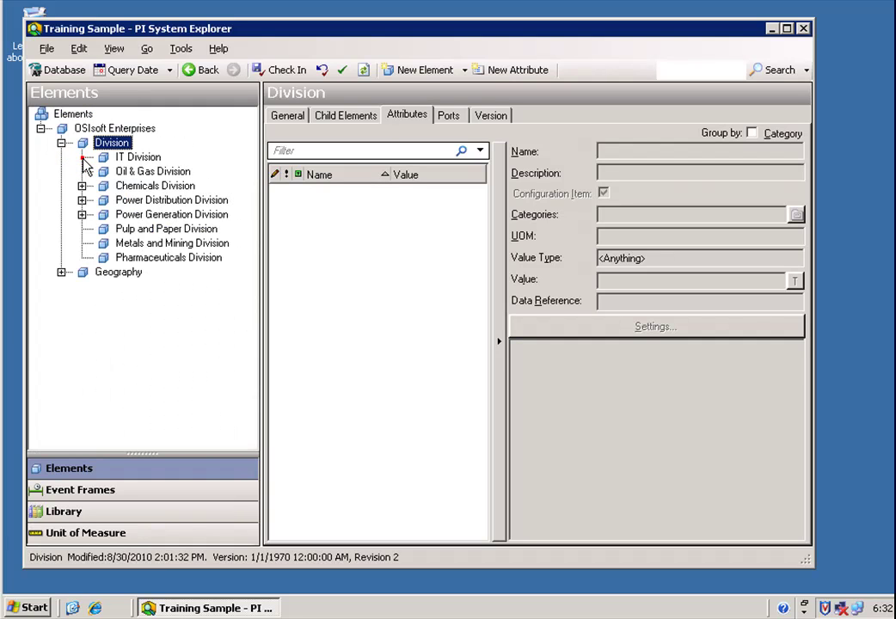
Step: Expand Power Generation Division's Coal source, inspect Philadelphia and Calgary, then expand Geography and collapse Coal
click(82, 214)
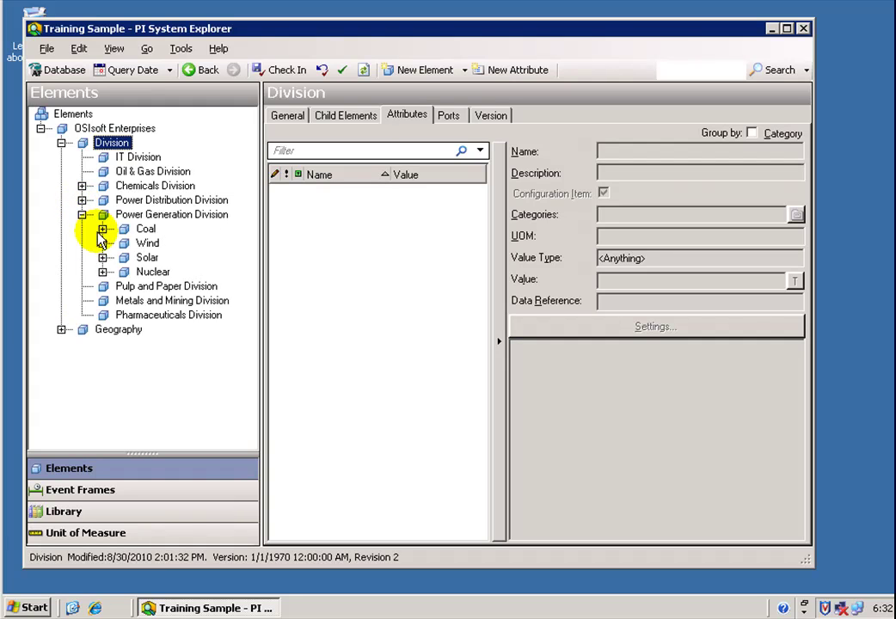
click(102, 229)
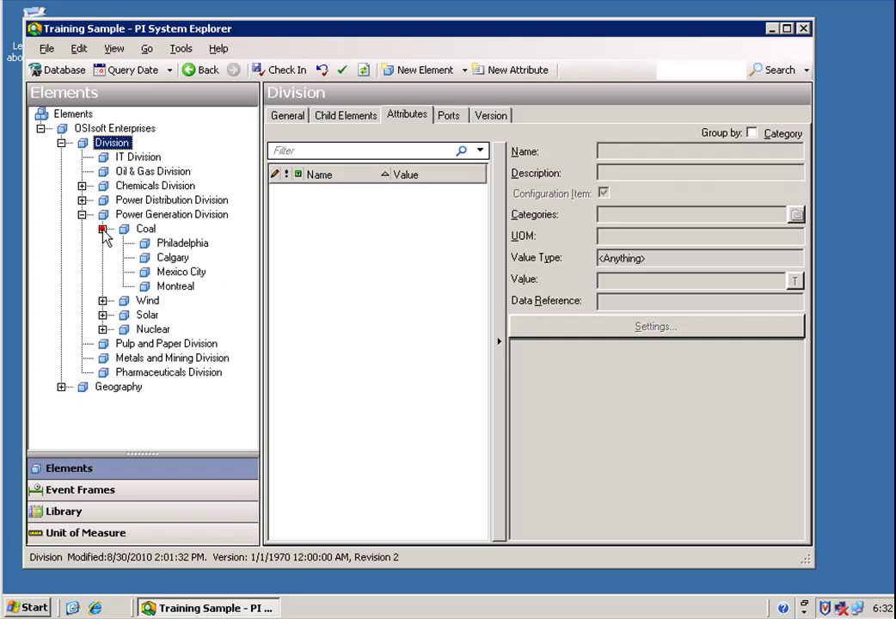
click(146, 244)
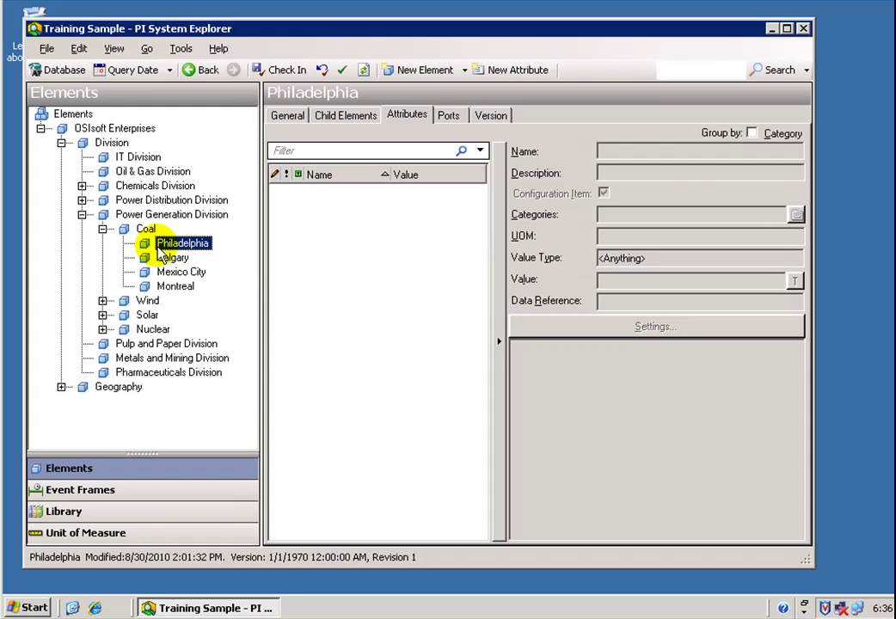
click(127, 226)
click(129, 215)
click(169, 258)
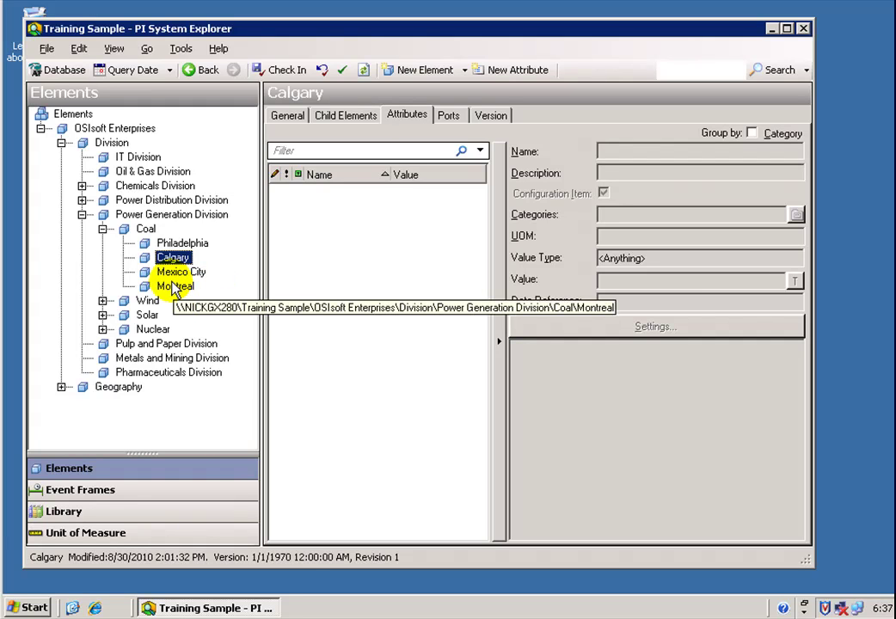
click(61, 386)
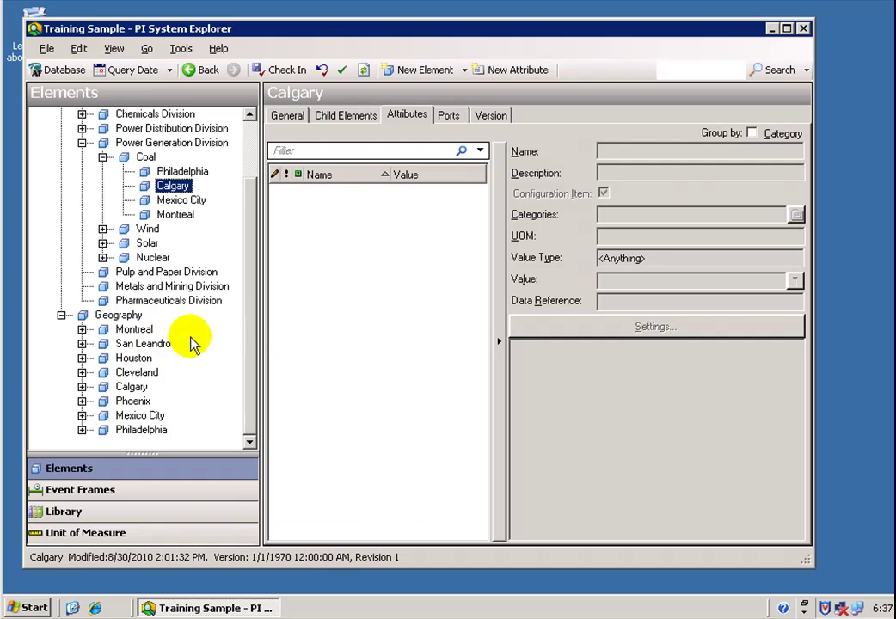
click(103, 161)
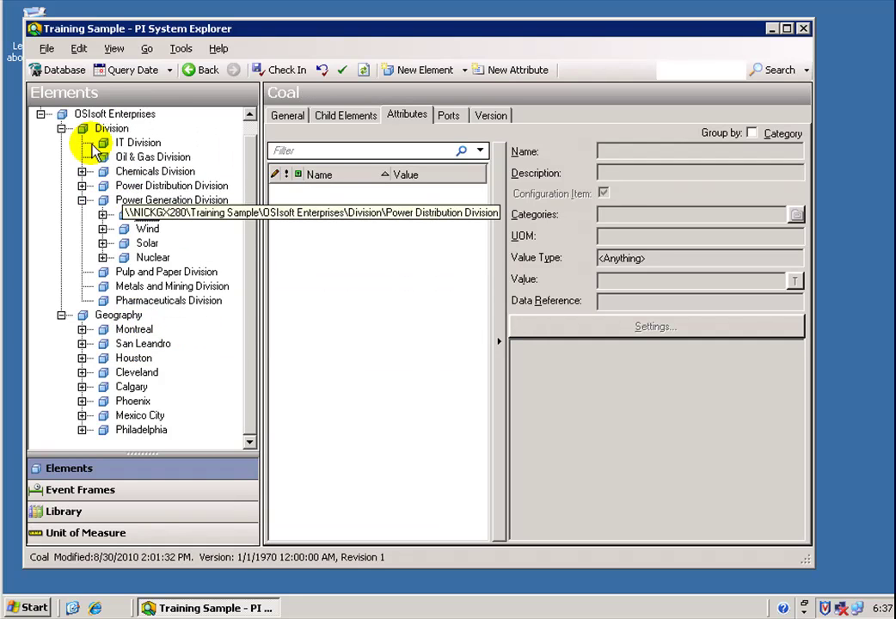